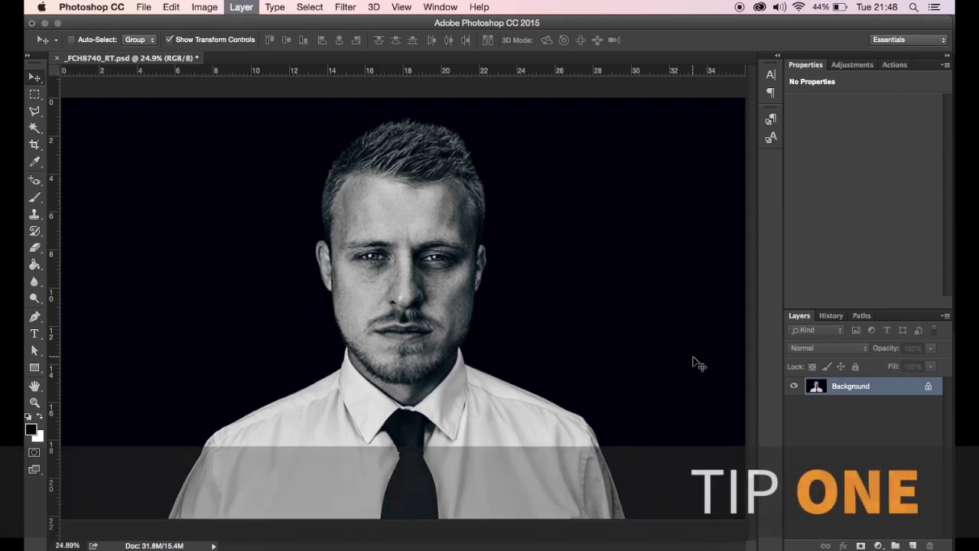
Duplicate the portrait onto Layer 1 and switch to the Dodge Tool.
key("ctrl+j")
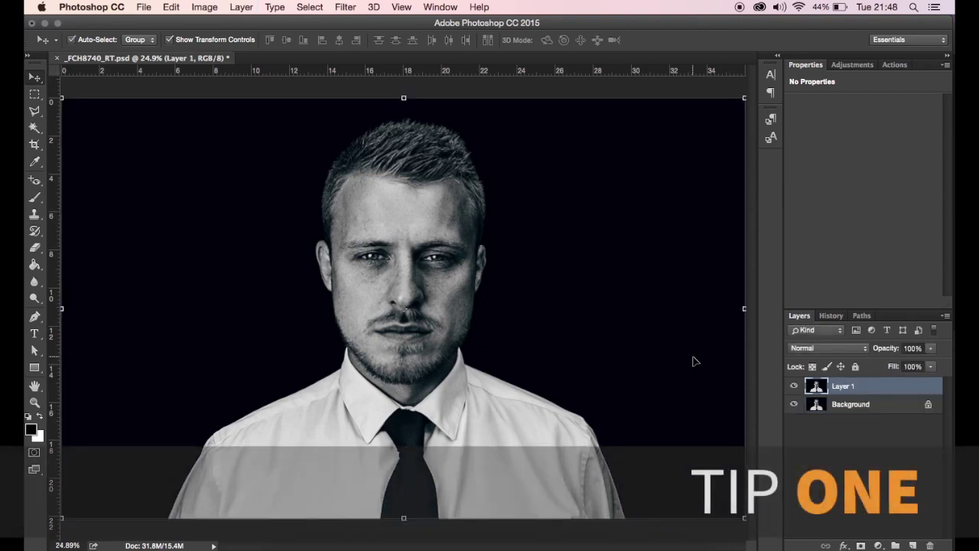
left_click(34, 299)
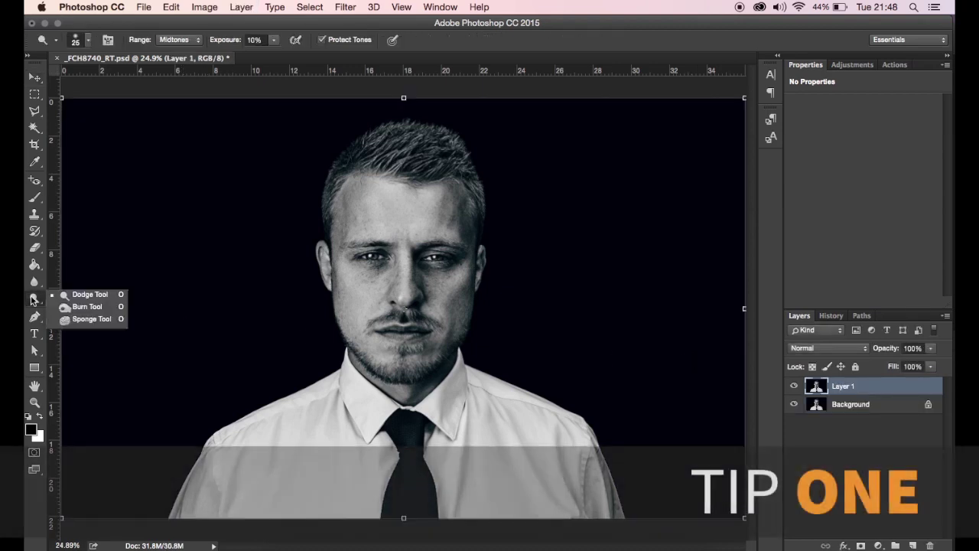
left_click(109, 295)
Set the dodge brush to 25 px, 0% hardness, Midtones range and 10% exposure.
left_click(88, 43)
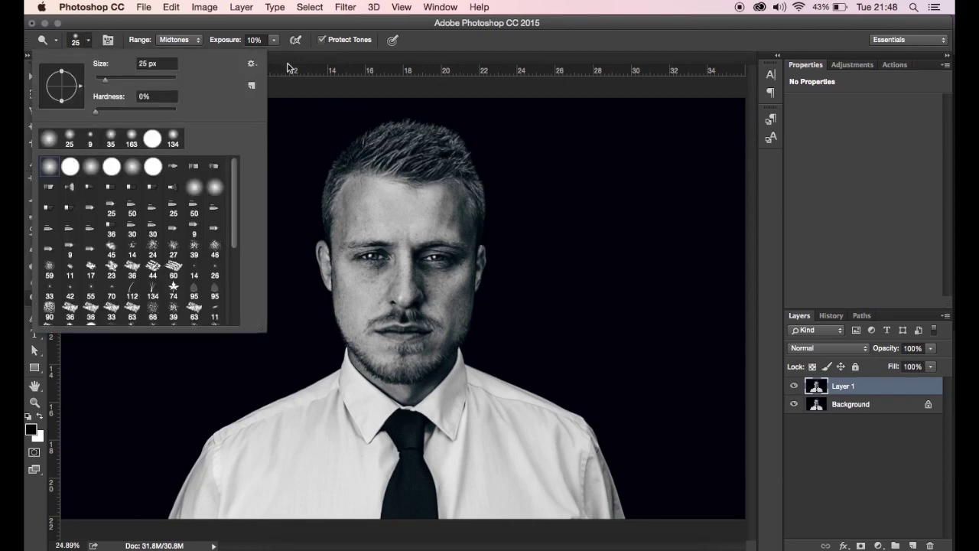
left_click(216, 41)
left_click(196, 40)
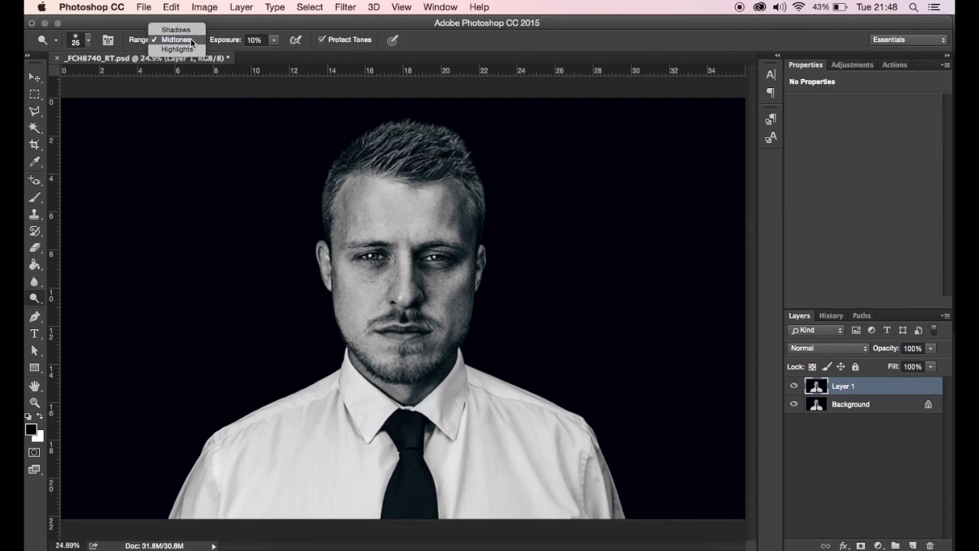
left_click(192, 42)
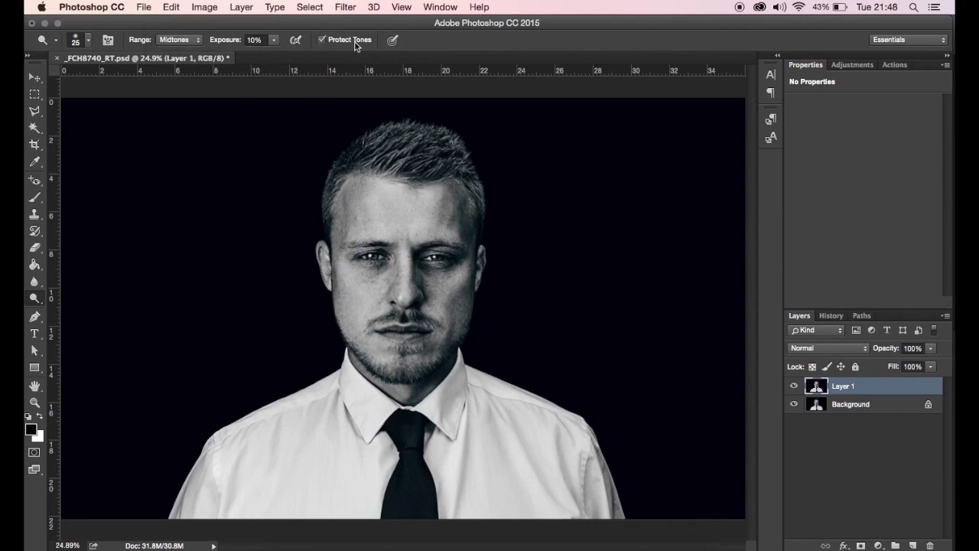
key("super+equal")
key("super+equal")
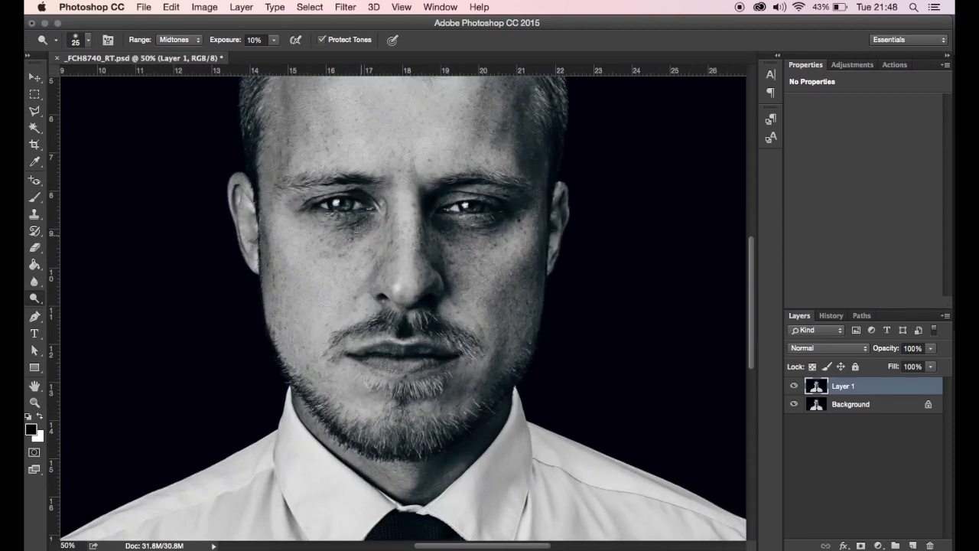
Zoom to 100% on the eyes and dodge the shadow under the left eye.
key("super+equal")
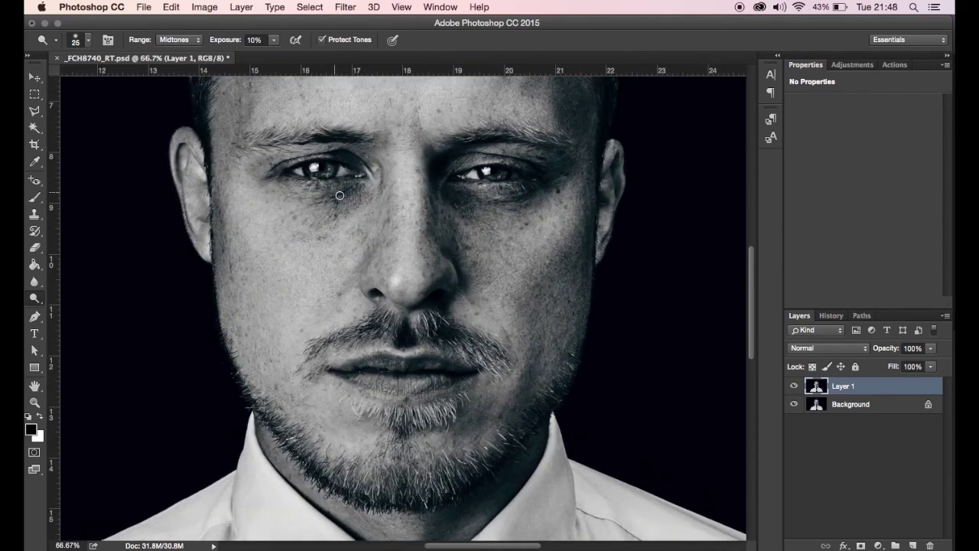
left_click_drag(354, 217, 354, 276)
key("super+equal")
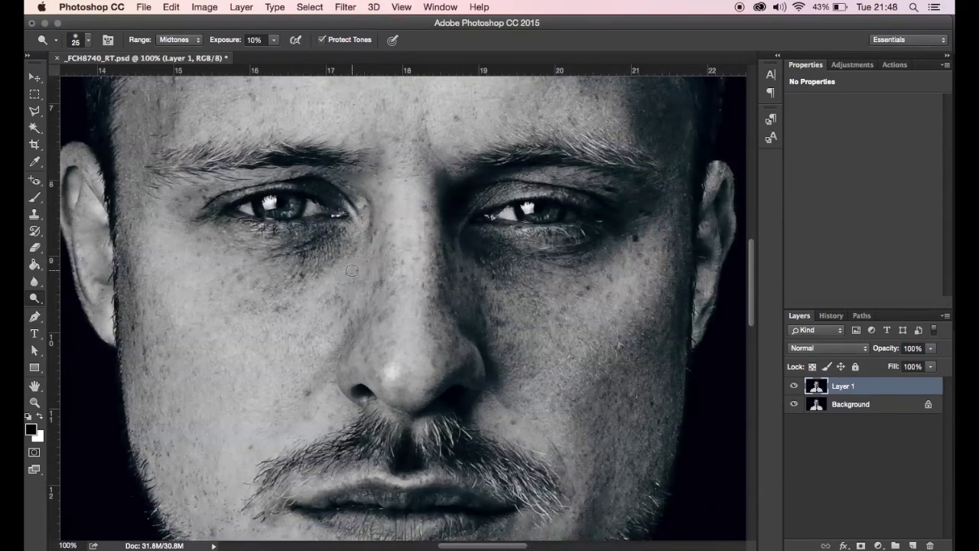
mouse_move(298, 236)
left_mouse_down()
mouse_move(303, 260)
mouse_move(326, 251)
mouse_move(306, 270)
mouse_move(342, 238)
mouse_move(310, 277)
mouse_move(314, 253)
mouse_move(287, 252)
mouse_move(319, 237)
mouse_move(275, 251)
mouse_move(328, 233)
mouse_move(306, 261)
mouse_move(346, 249)
mouse_move(319, 272)
left_mouse_up()
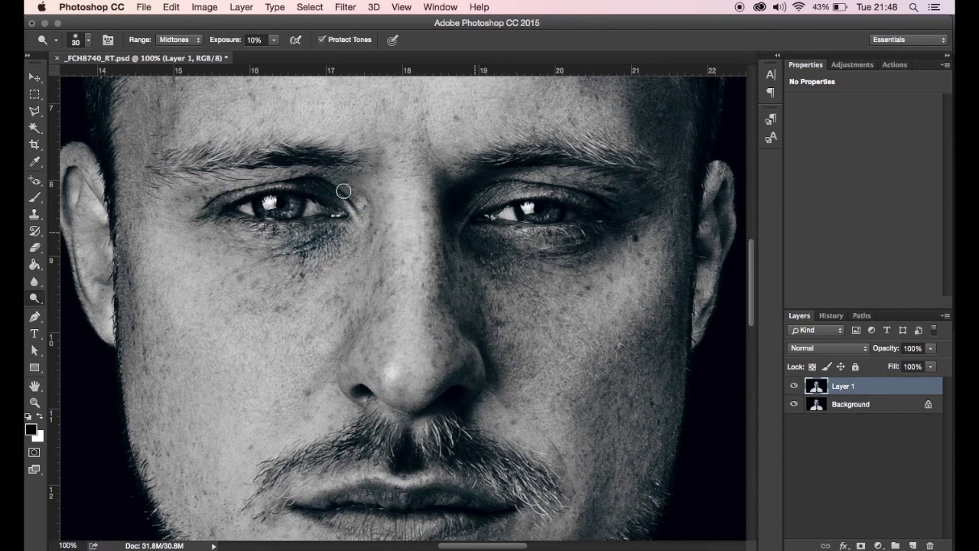
Dodge the shadow under the right eye in Shadows range, brush sized 15 then 25.
left_click(198, 41)
left_click(189, 31)
mouse_move(469, 238)
left_mouse_down()
mouse_move(494, 263)
mouse_move(500, 243)
mouse_move(473, 247)
left_mouse_up()
key("bracketleft")
key("bracketleft")
key("bracketleft")
key("bracketright")
key("bracketright")
Lighten the crow's-feet at the right eye's corner with Midtones range.
left_click(179, 39)
left_click(180, 51)
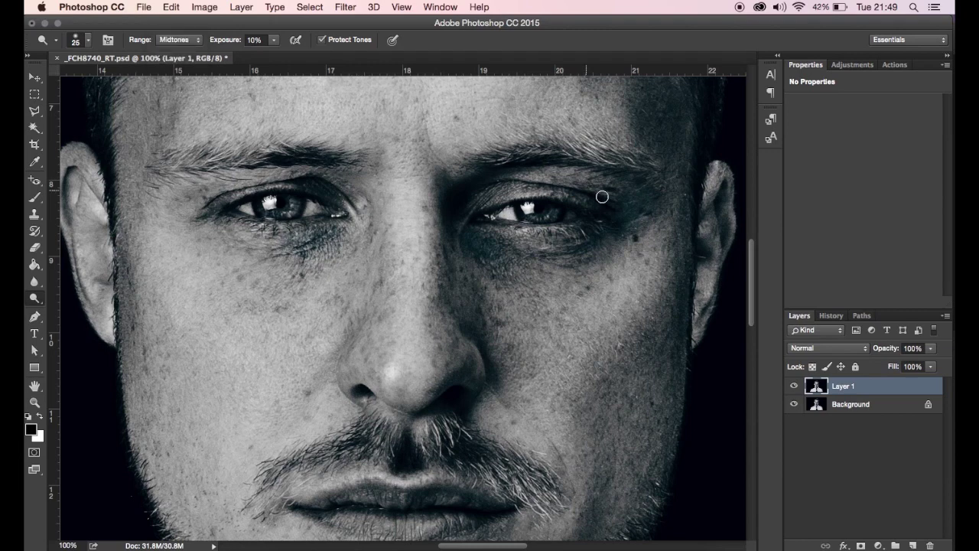
mouse_move(612, 202)
left_mouse_down()
mouse_move(627, 230)
mouse_move(616, 219)
mouse_move(546, 256)
left_mouse_up()
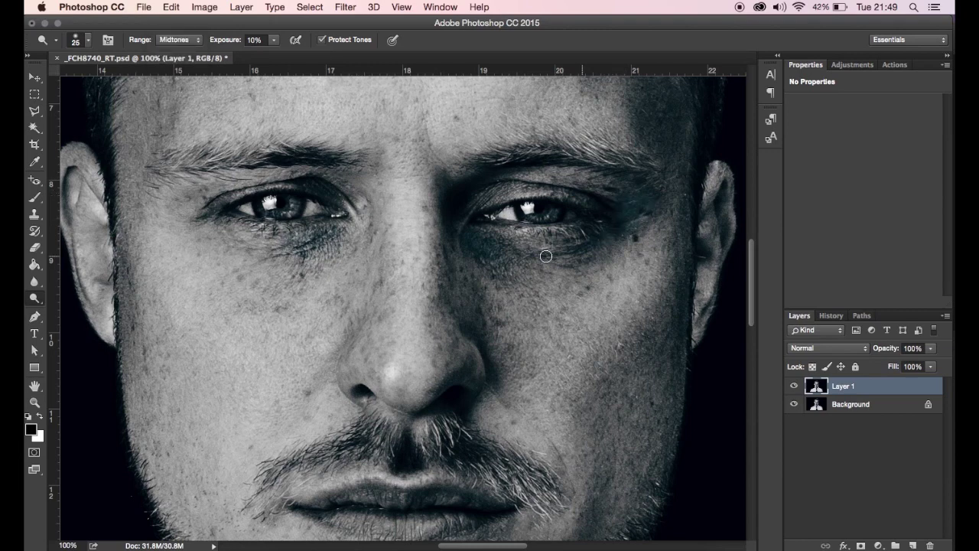
Switch to the Burn Tool with Midtones range and 10% exposure.
left_click(35, 299)
left_click(84, 306)
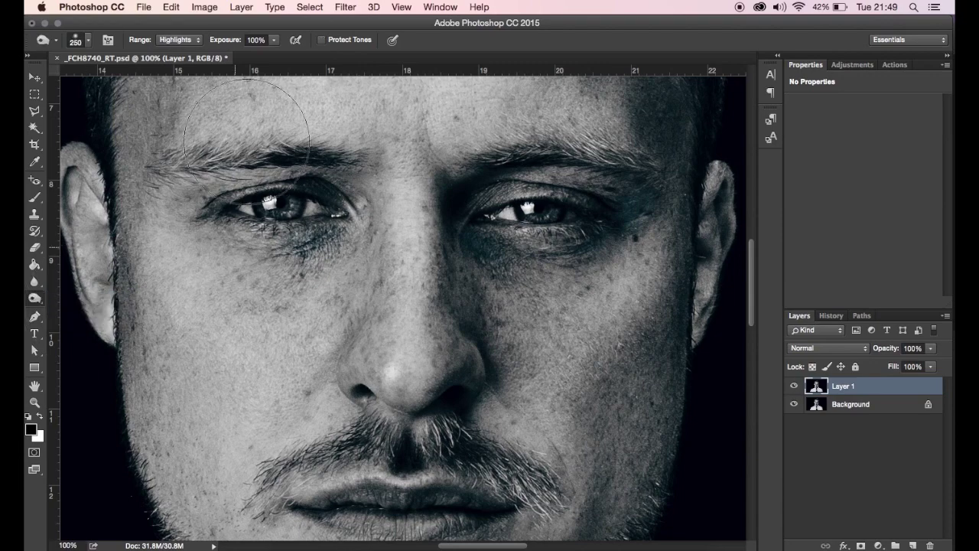
left_click(186, 40)
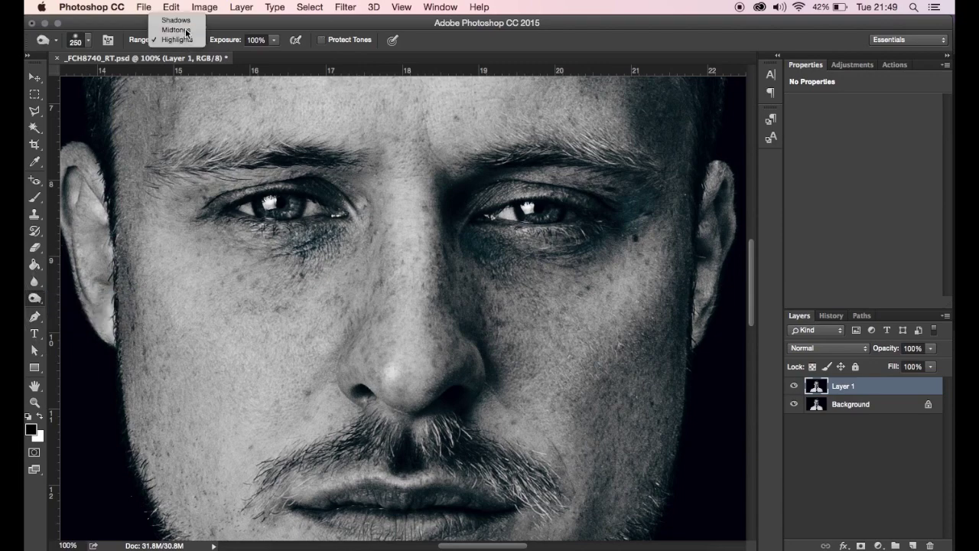
left_click(176, 30)
left_click(90, 41)
left_click(90, 41)
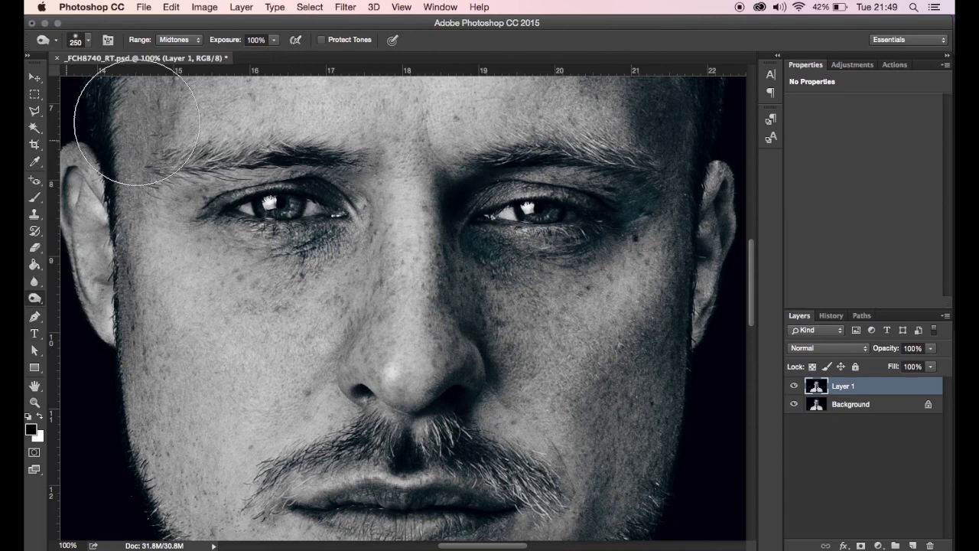
left_click(257, 40)
left_click(256, 39)
key("Return")
Burn the skin under the eyes with the brush reduced to 60, then fit the portrait on screen.
key("bracketleft")
key("bracketleft")
key("bracketleft")
key("bracketleft")
key("bracketleft")
key("bracketleft")
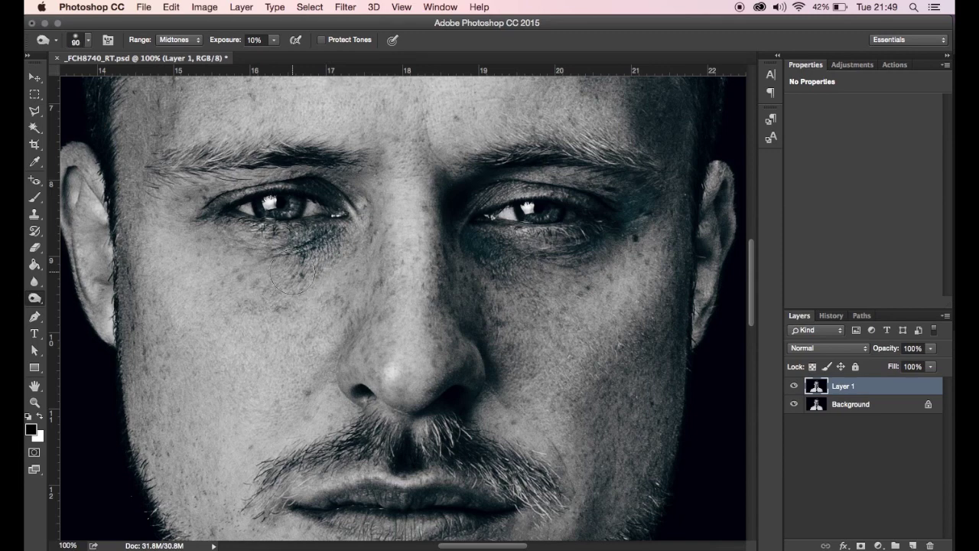
mouse_move(291, 273)
left_mouse_down()
mouse_move(242, 260)
mouse_move(236, 245)
left_mouse_up()
key("bracketleft")
key("bracketleft")
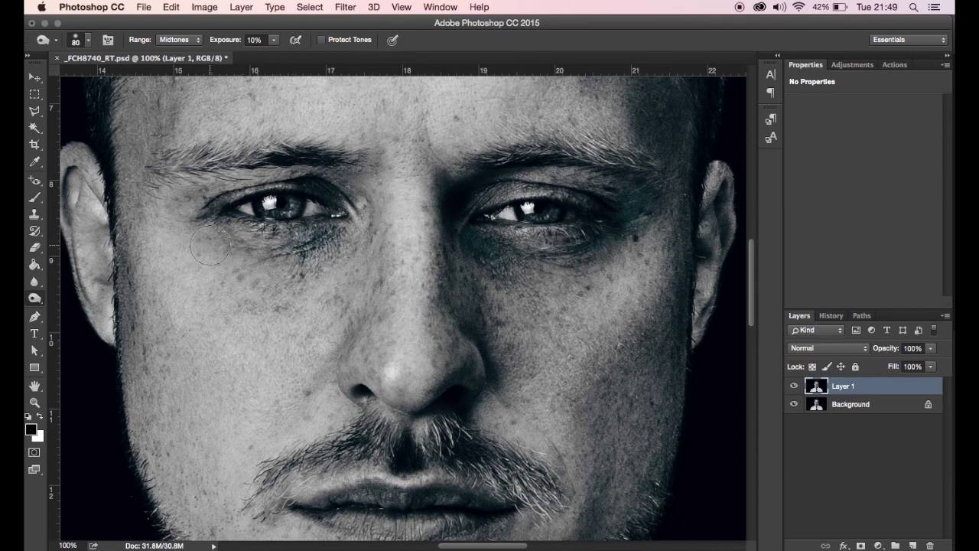
key("bracketleft")
key("bracketleft")
key("bracketleft")
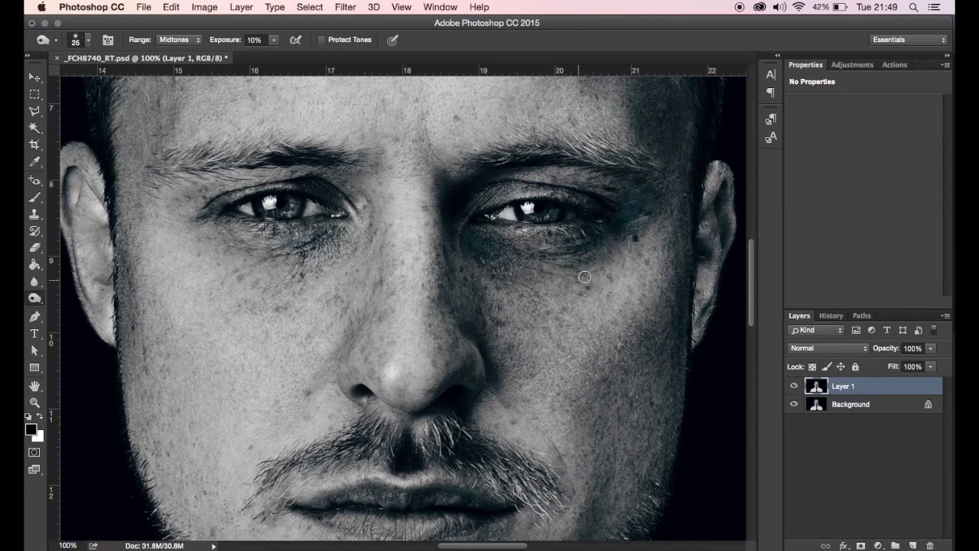
key("super+0")
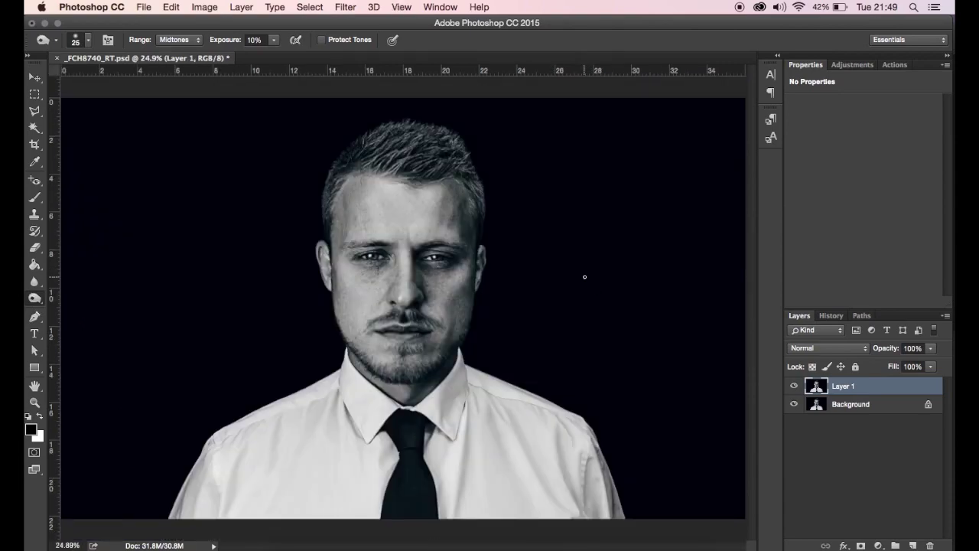
left_click(794, 387)
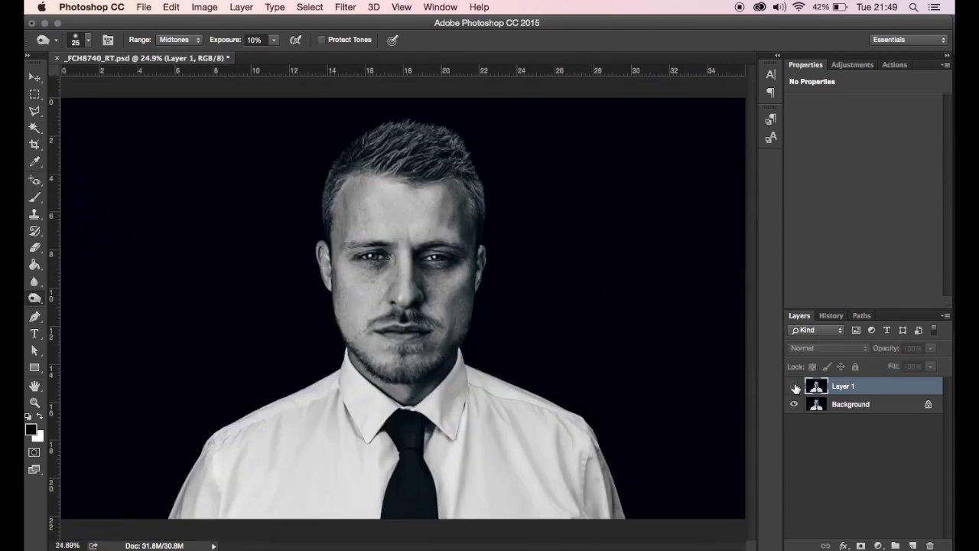
left_click(794, 387)
left_click(795, 387)
left_click(795, 387)
left_click(795, 387)
left_click(795, 387)
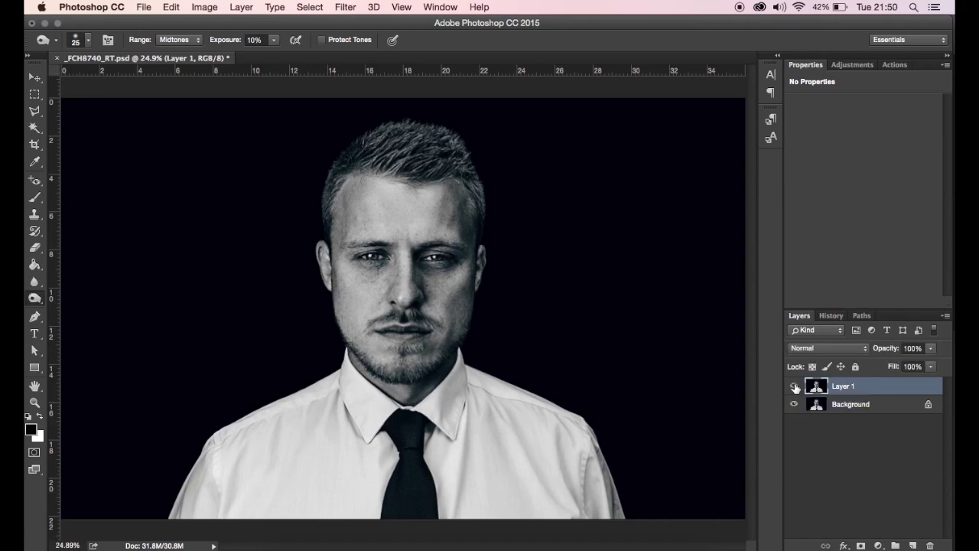
left_click(795, 386)
left_click(794, 387)
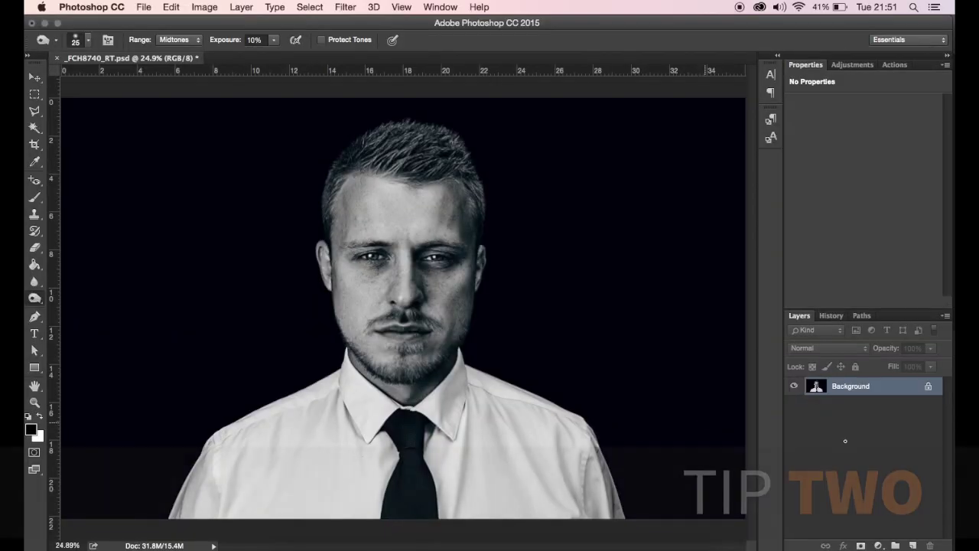
Create Layer 1, fill it with 50% Gray via Edit > Fill, and set its blend mode to Soft Light.
left_click(914, 545)
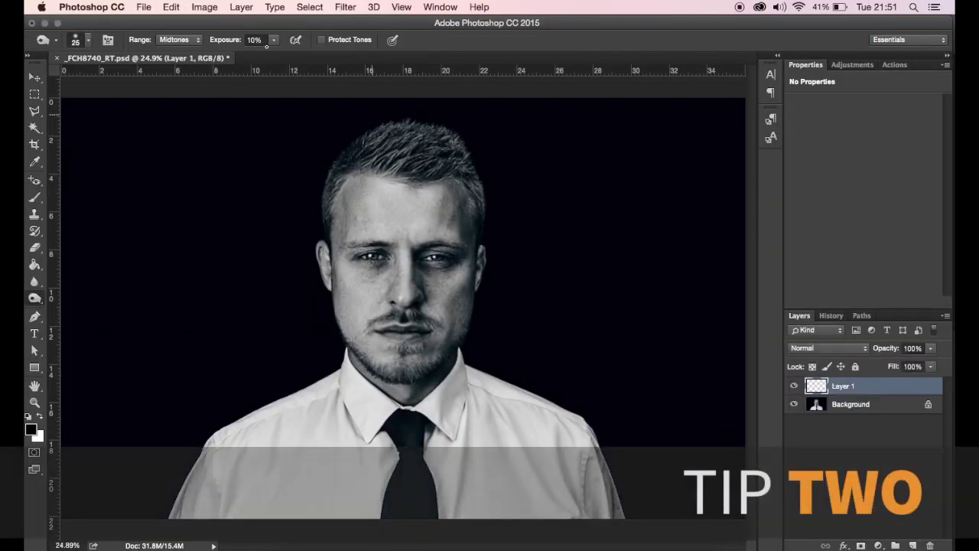
left_click(171, 7)
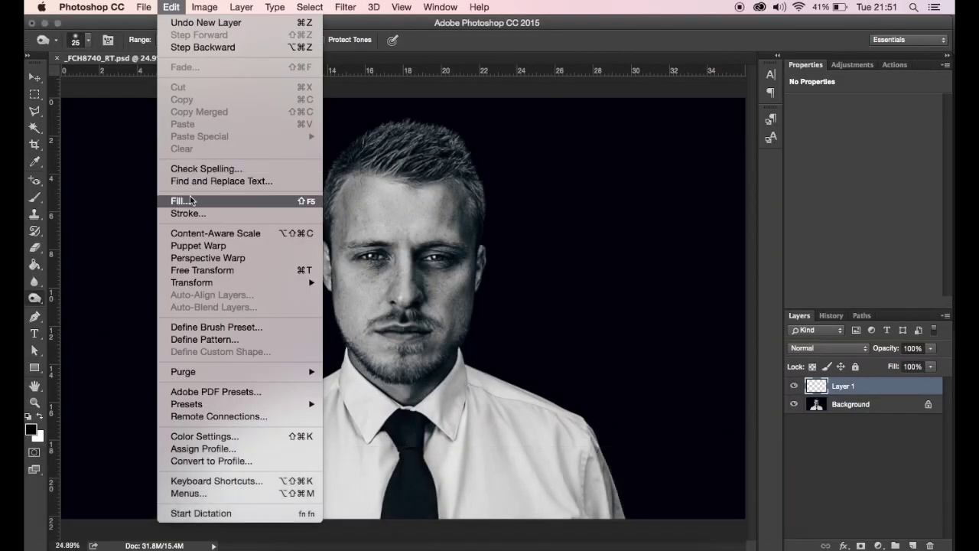
left_click(190, 201)
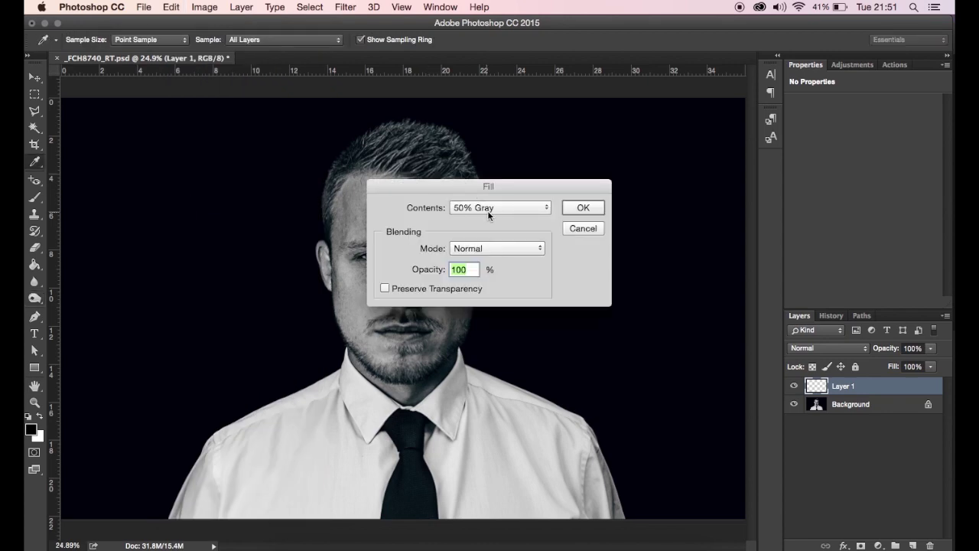
left_click(487, 210)
left_click(499, 209)
left_click(586, 208)
key("o")
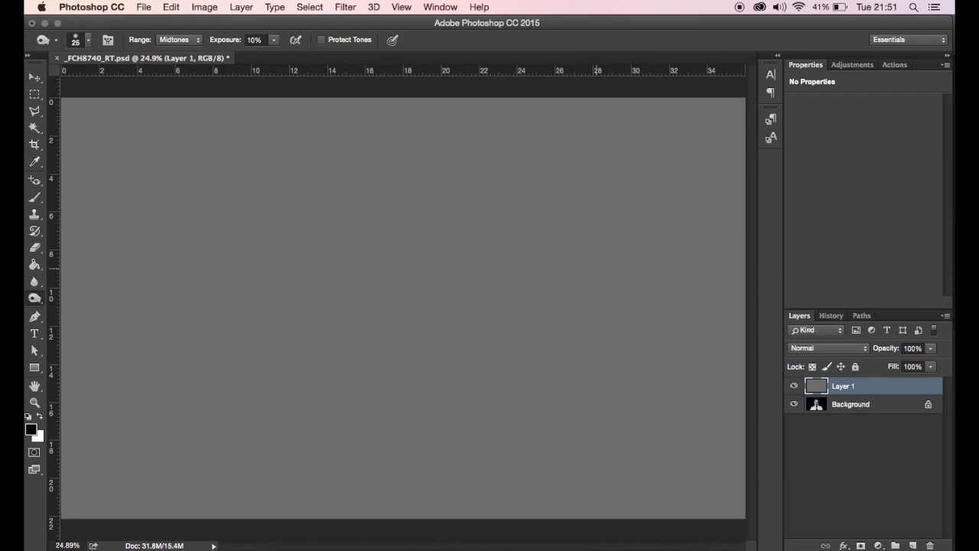
left_click(835, 351)
left_click(818, 497)
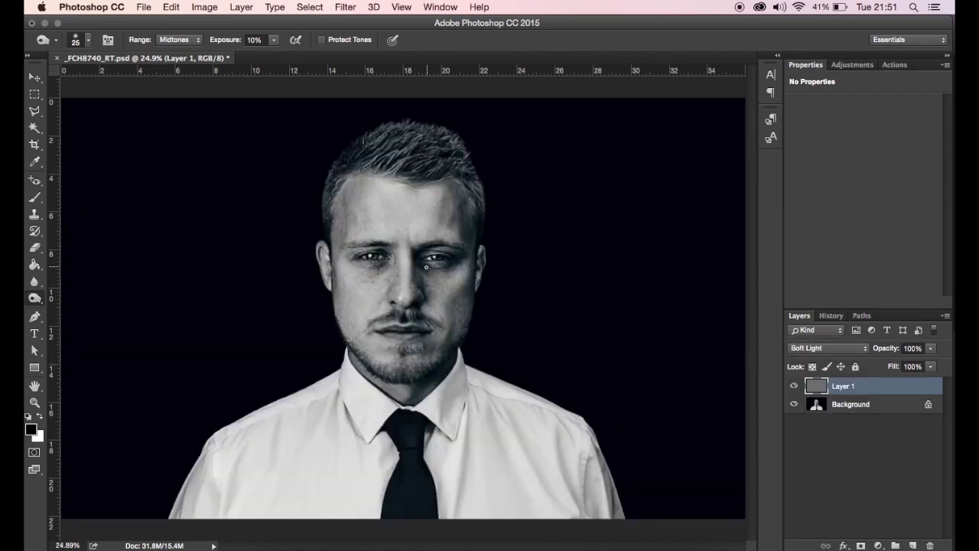
Zoom to 100% on the eyes and shrink the brush to 30.
key("super+1")
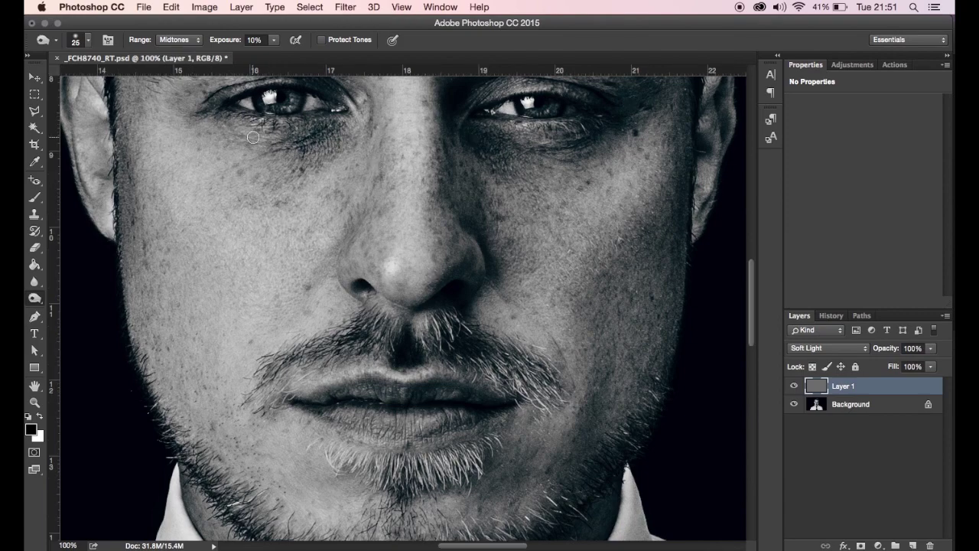
left_click_drag(544, 155, 452, 199)
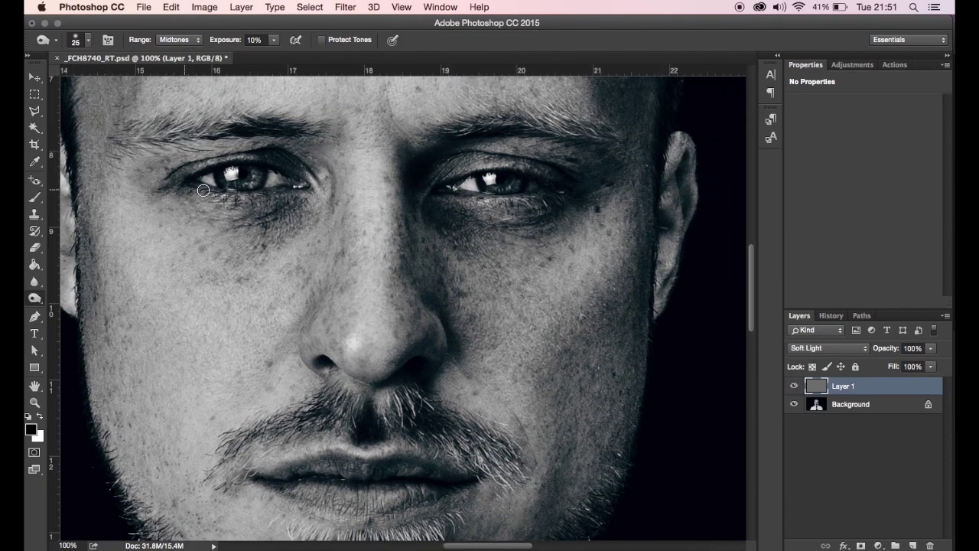
key("super+r")
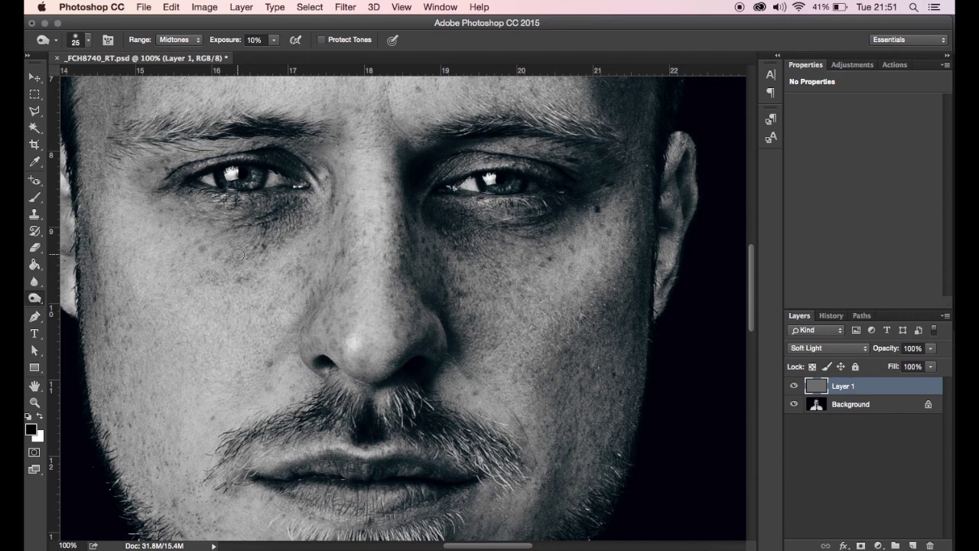
key("bracketleft")
key("bracketleft")
key("bracketleft")
Switch to the Dodge Tool and work around the eyes at brush sizes 30, 15 and 25.
left_click(34, 298)
left_click(67, 289)
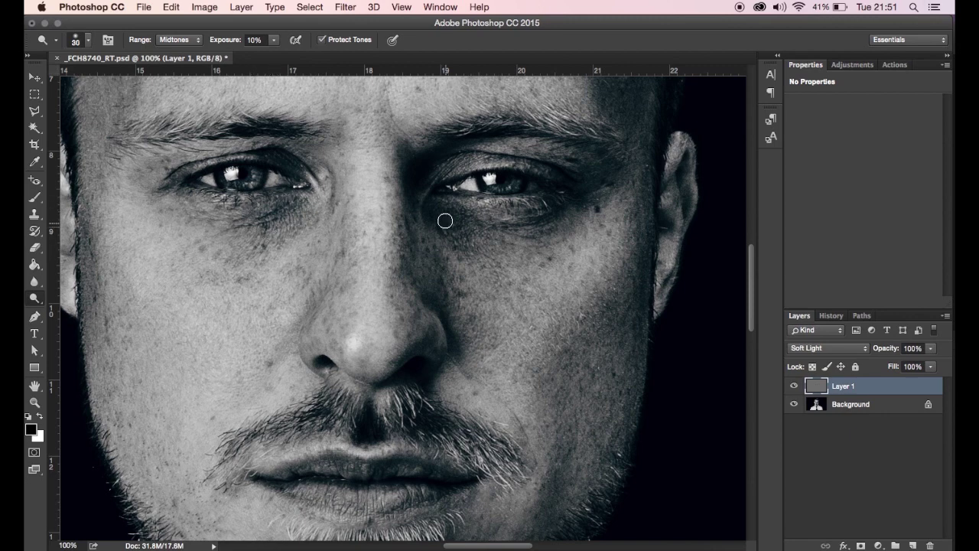
key("bracketright")
key("bracketleft")
key("bracketleft")
key("bracketleft")
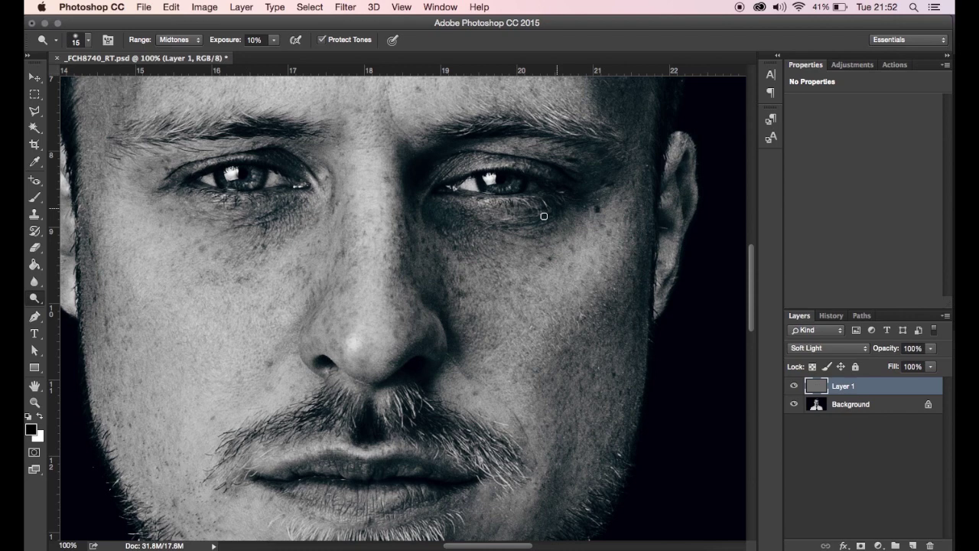
key("bracketright")
key("bracketright")
Limit the range to Shadows, enlarge the brush to 30, and fit the portrait in the window.
left_click(89, 41)
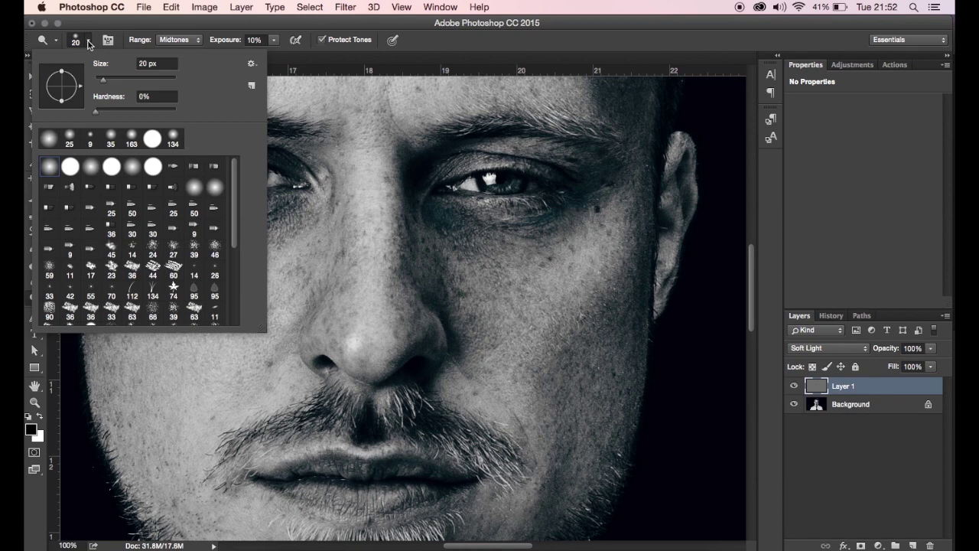
left_click(182, 37)
left_click(179, 41)
left_click(176, 30)
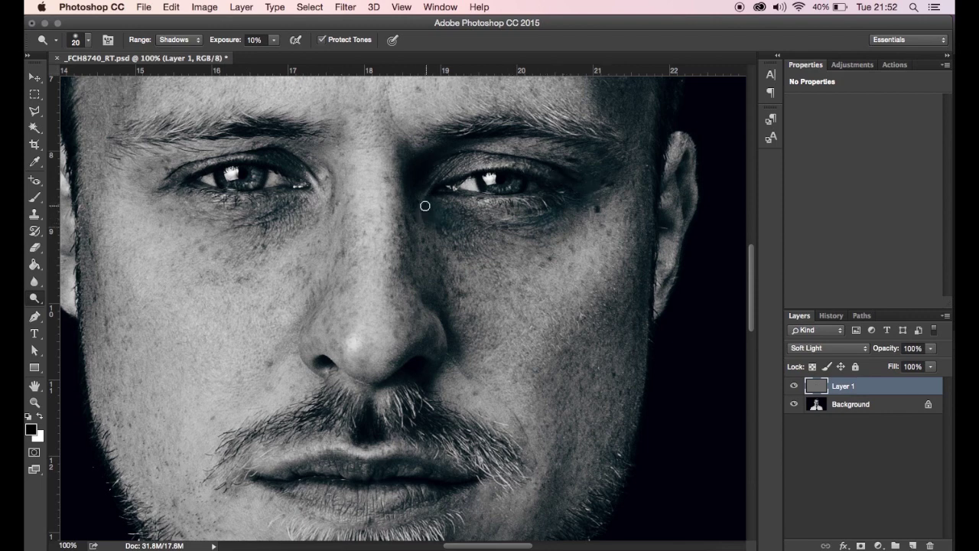
key("bracketright")
key("super+0")
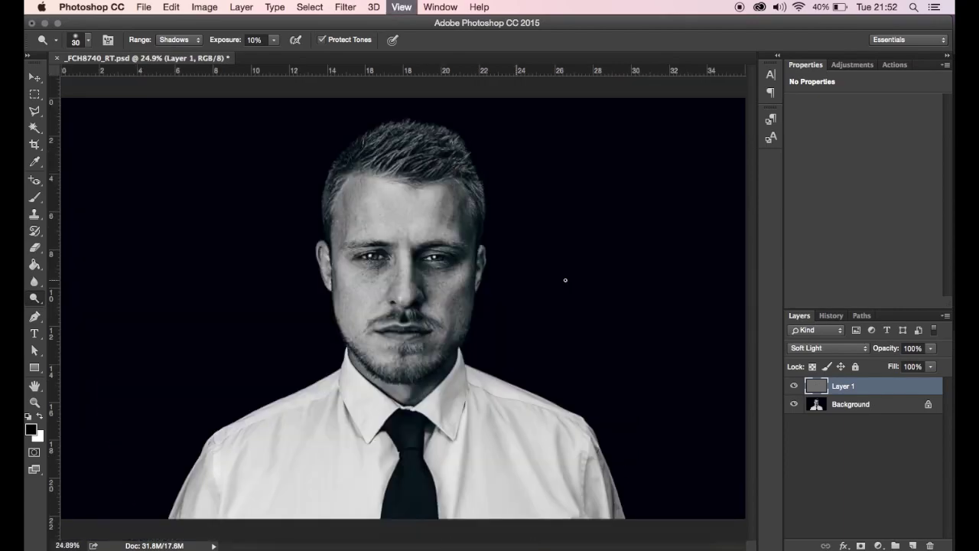
left_click(792, 386)
left_click(793, 386)
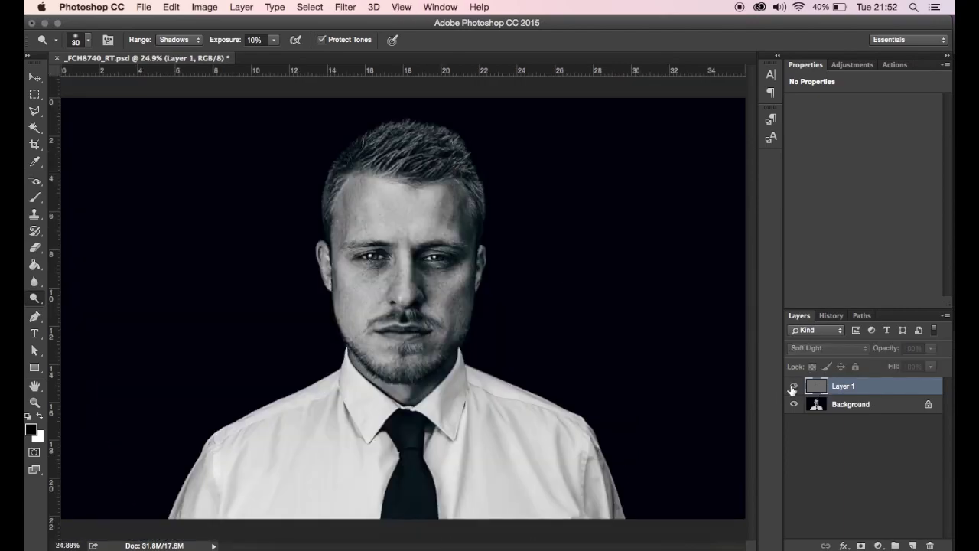
left_click(793, 386)
left_click(793, 386)
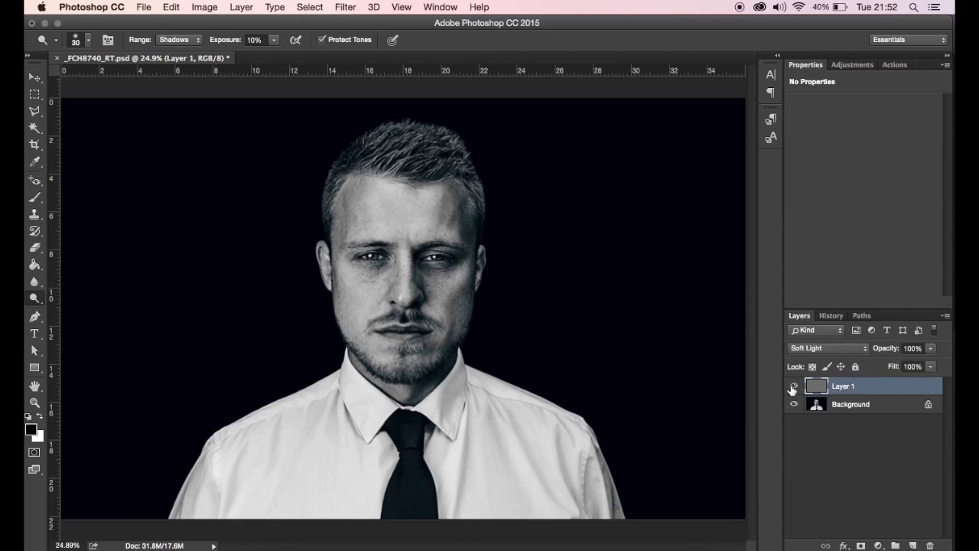
left_click(793, 386)
left_click(793, 386)
left_click(794, 387)
left_click(794, 387)
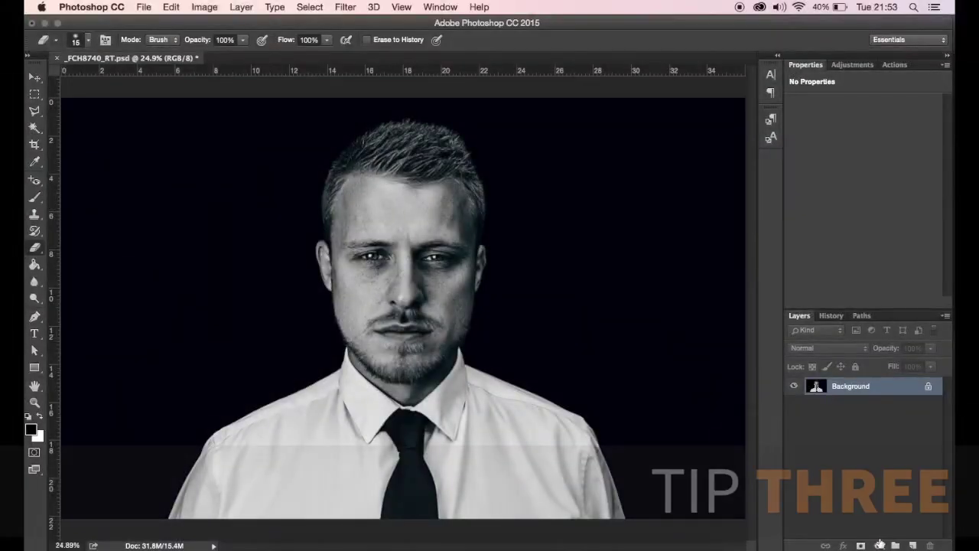
Add a Curves adjustment layer named DODGE.
left_click(879, 545)
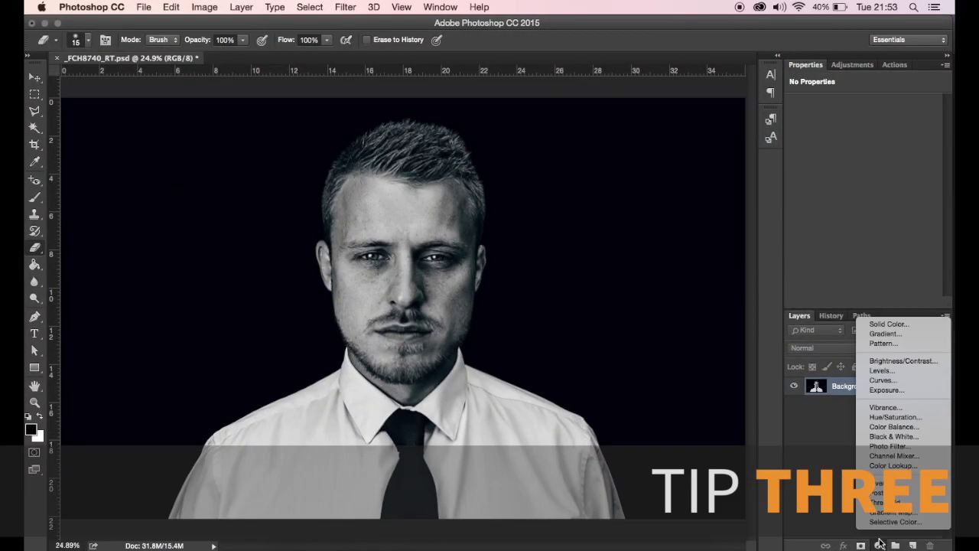
left_click(883, 380)
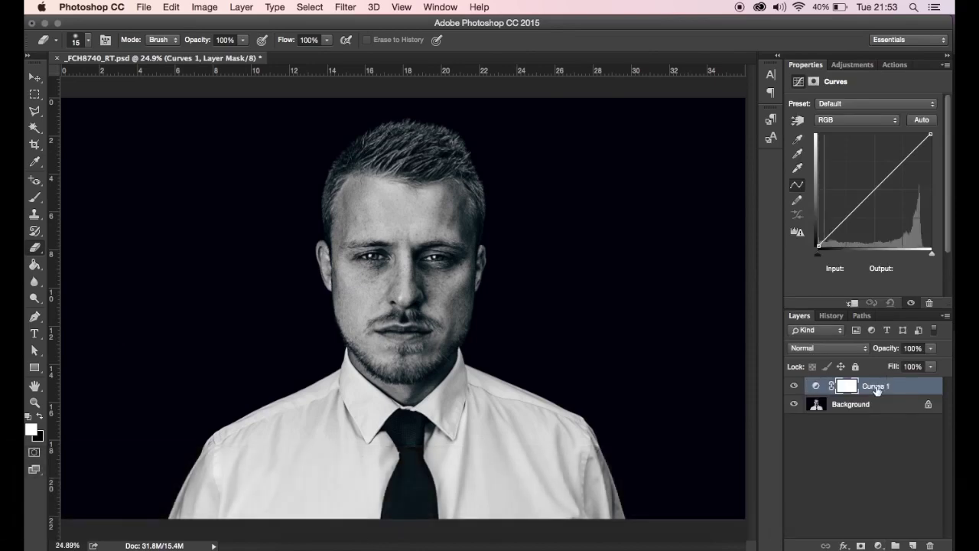
double_click(877, 387)
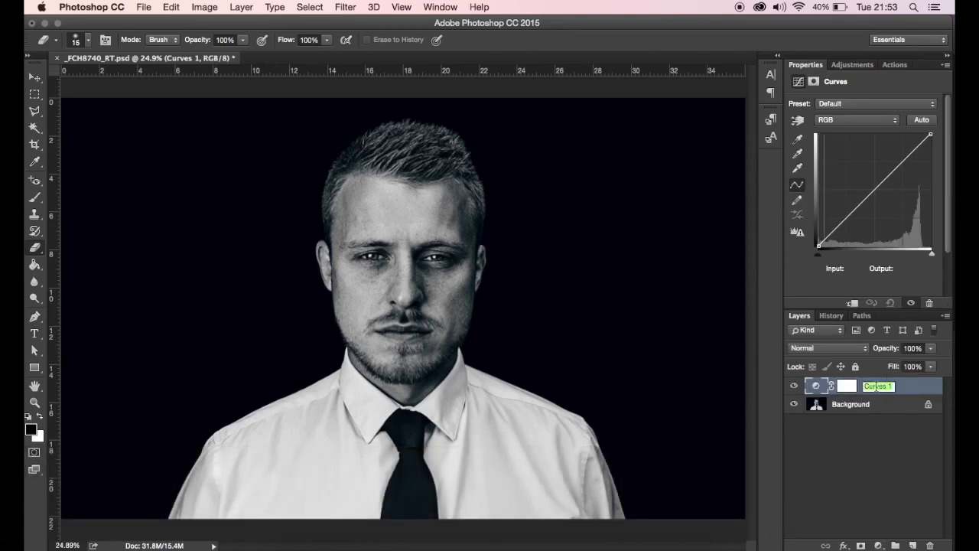
type("DODGE")
key("Return")
Add a second Curves adjustment layer named BURN.
left_click(878, 545)
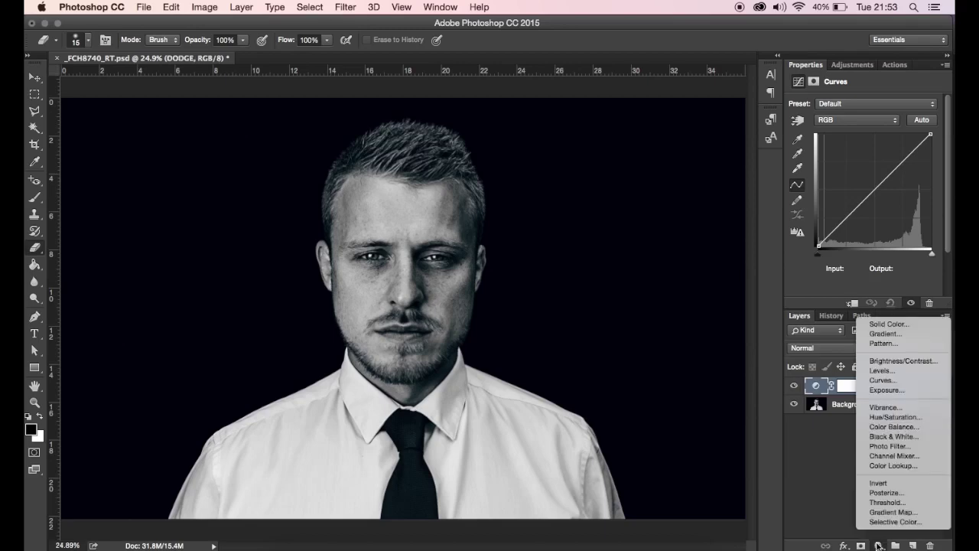
left_click(883, 380)
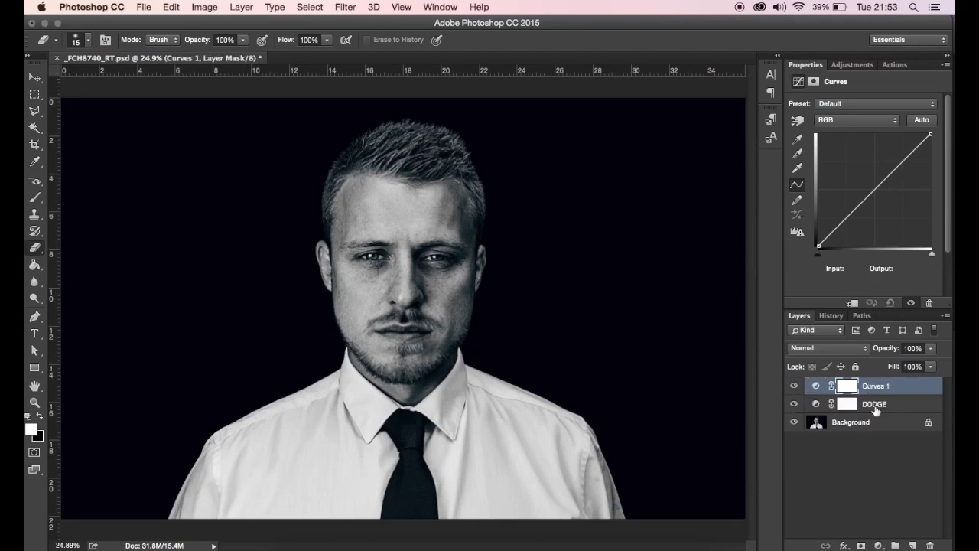
double_click(873, 386)
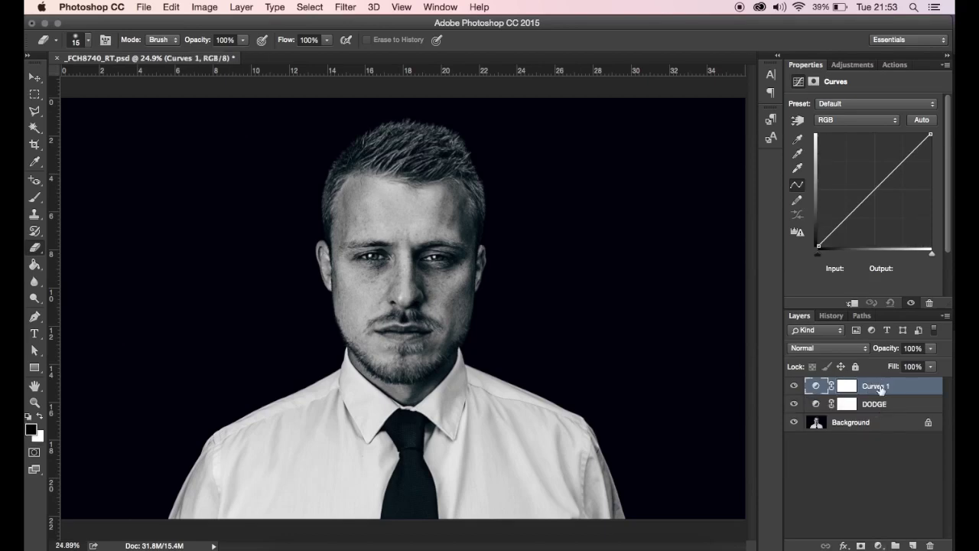
type("BURN")
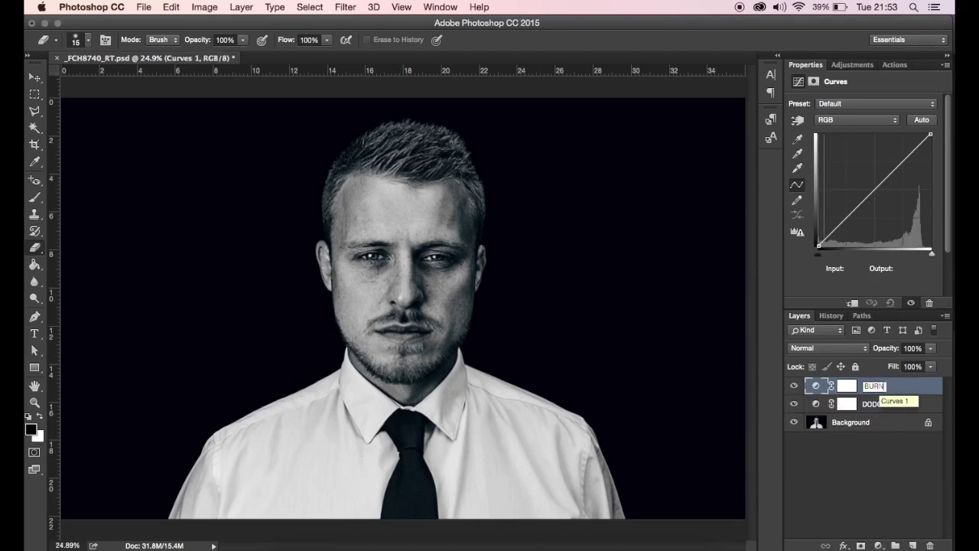
key("Return")
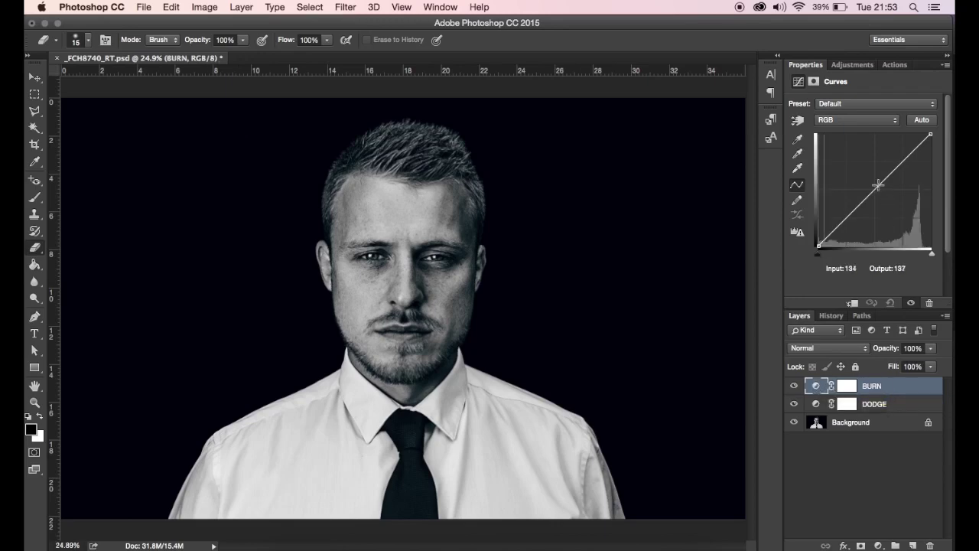
Pull the BURN curve down and raise the DODGE curve from input 121 to output 187.
left_click_drag(878, 184, 895, 195)
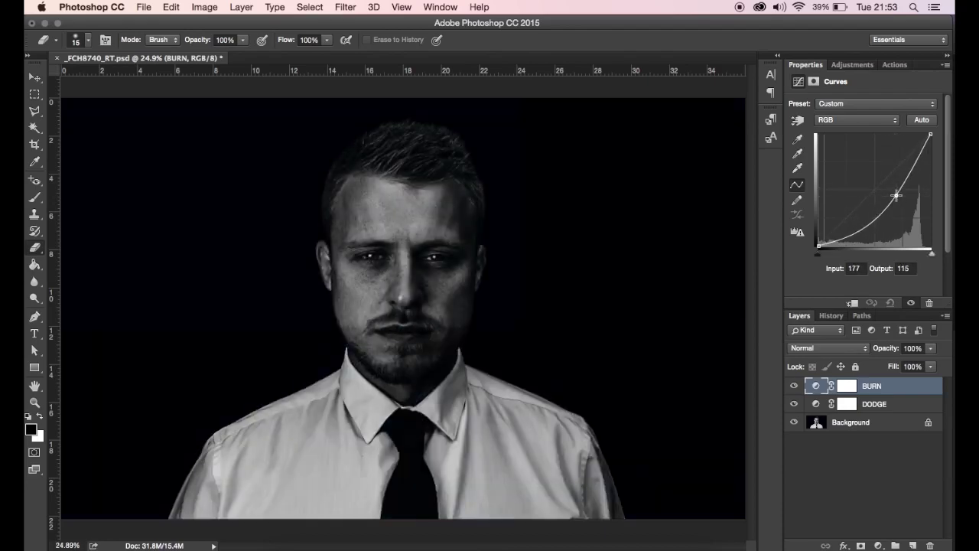
left_click(816, 405)
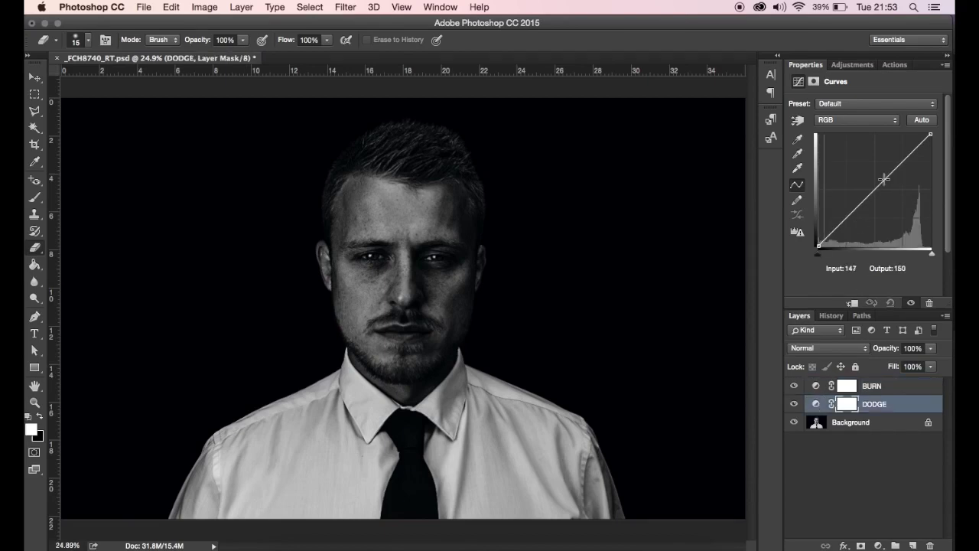
left_click_drag(875, 189, 872, 163)
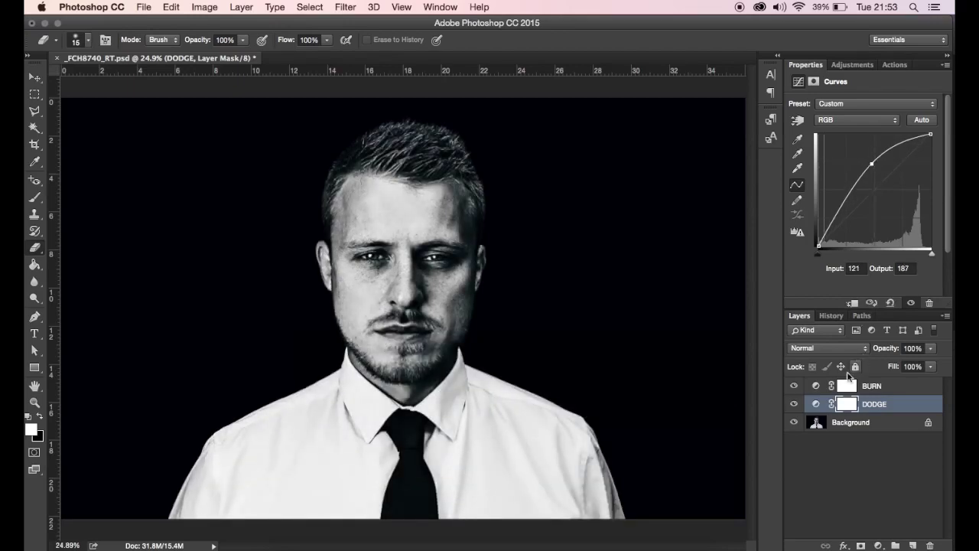
left_click(846, 387)
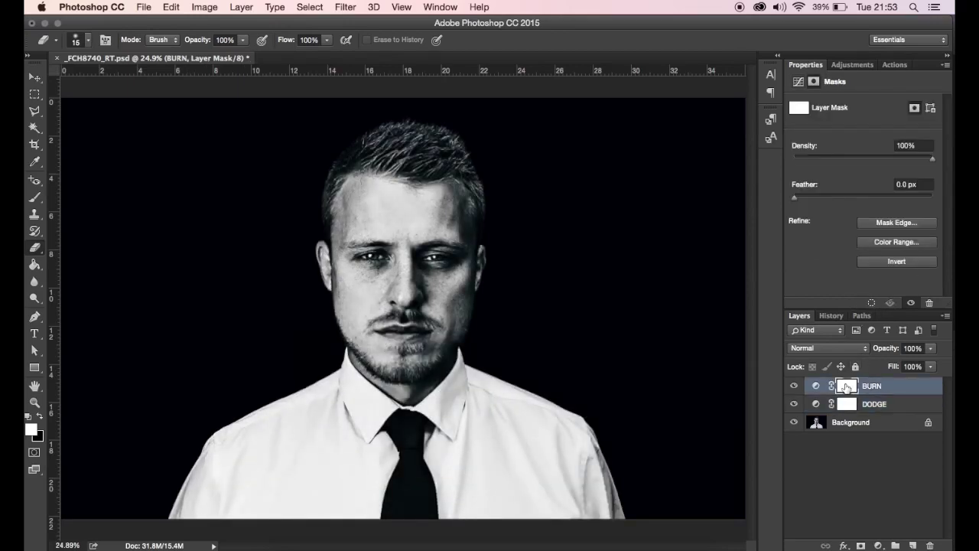
Fill the BURN mask with black and invert the DODGE mask to black.
left_click(39, 417)
key("alt+BackSpace")
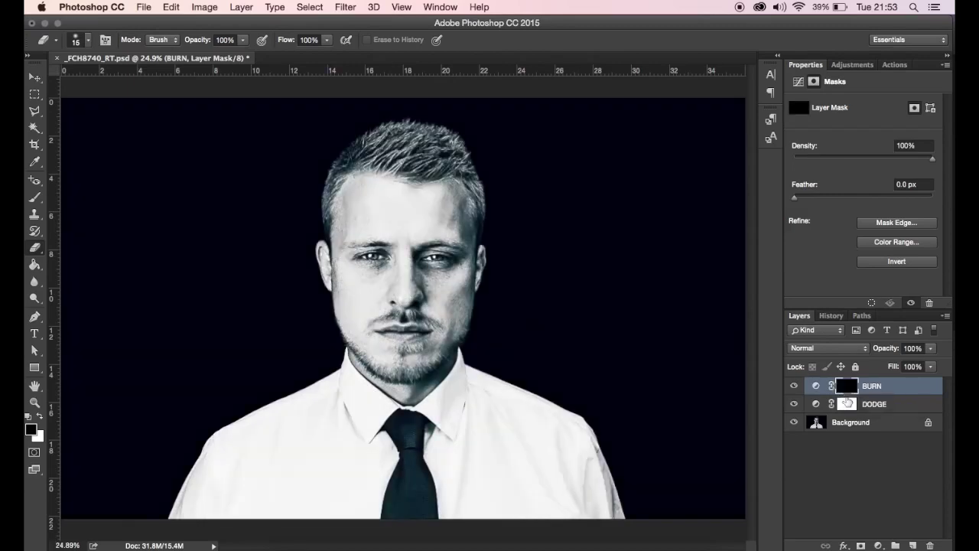
left_click(847, 405)
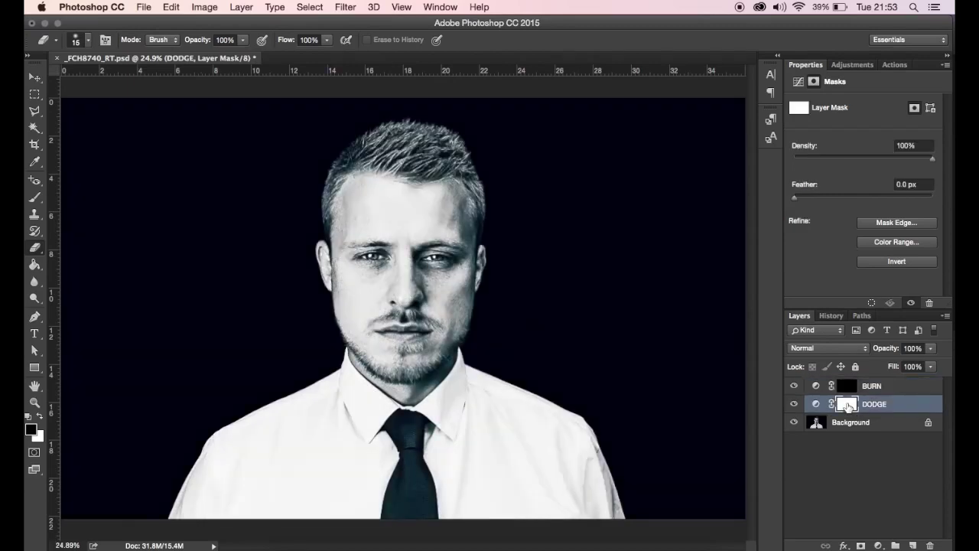
left_click(904, 262)
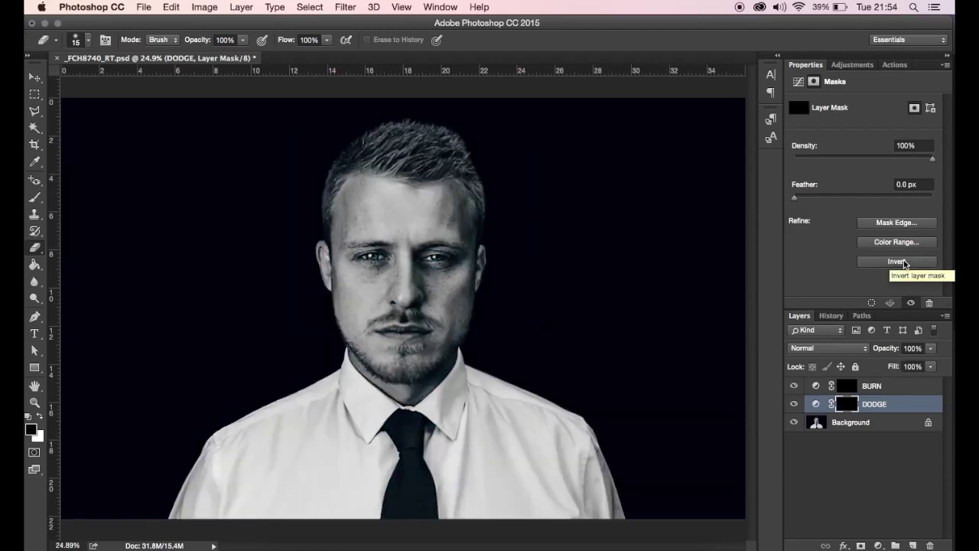
left_click(846, 387)
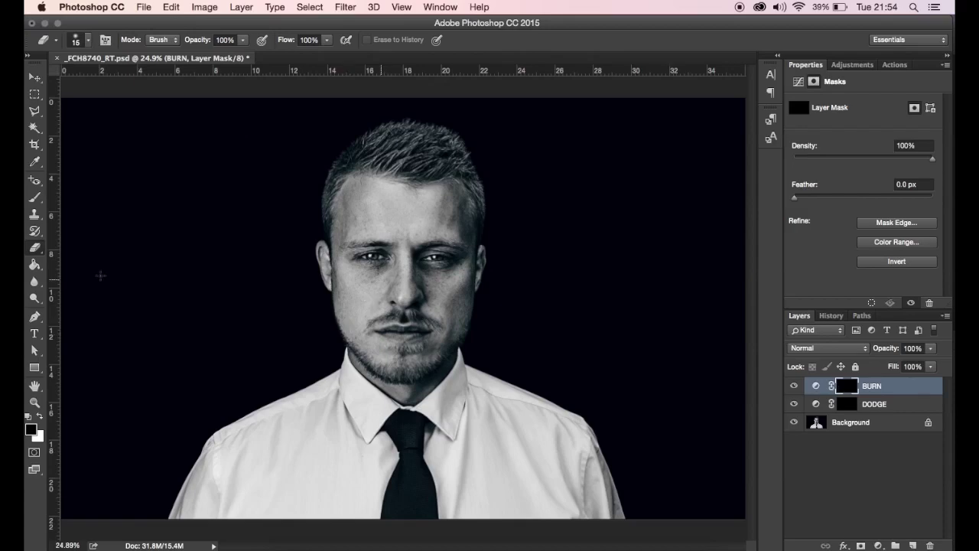
left_click(35, 197)
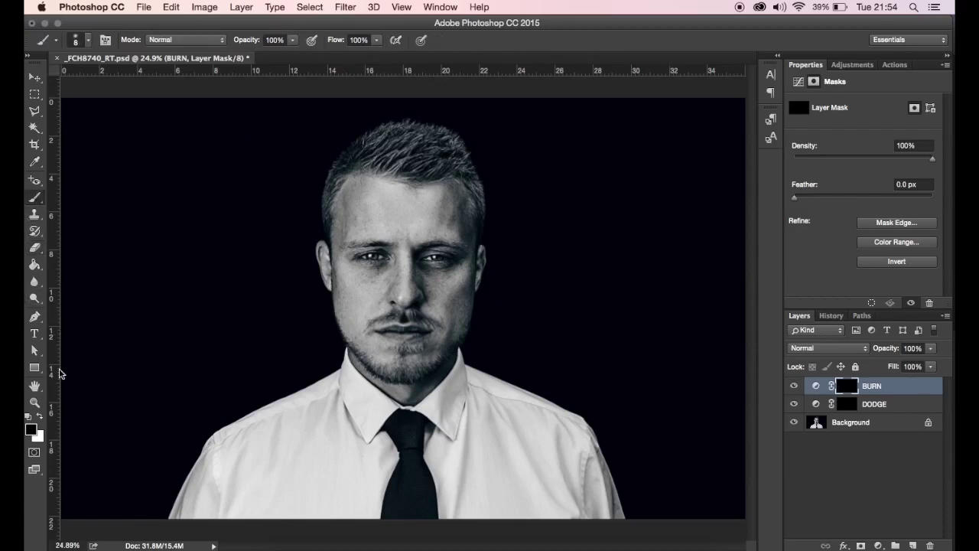
Make white the foreground colour and set the brush opacity to 10%.
left_click(40, 416)
left_click(88, 40)
left_click(309, 8)
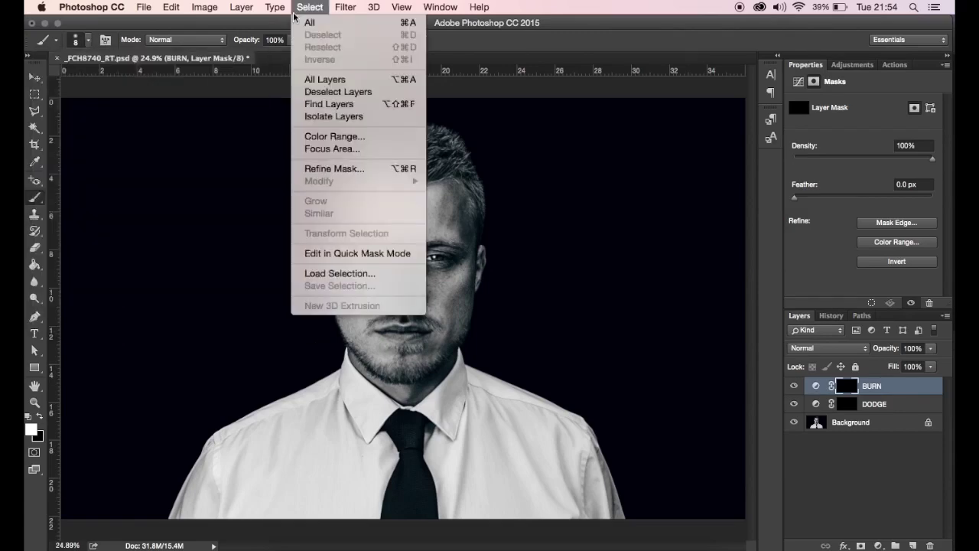
left_click(204, 46)
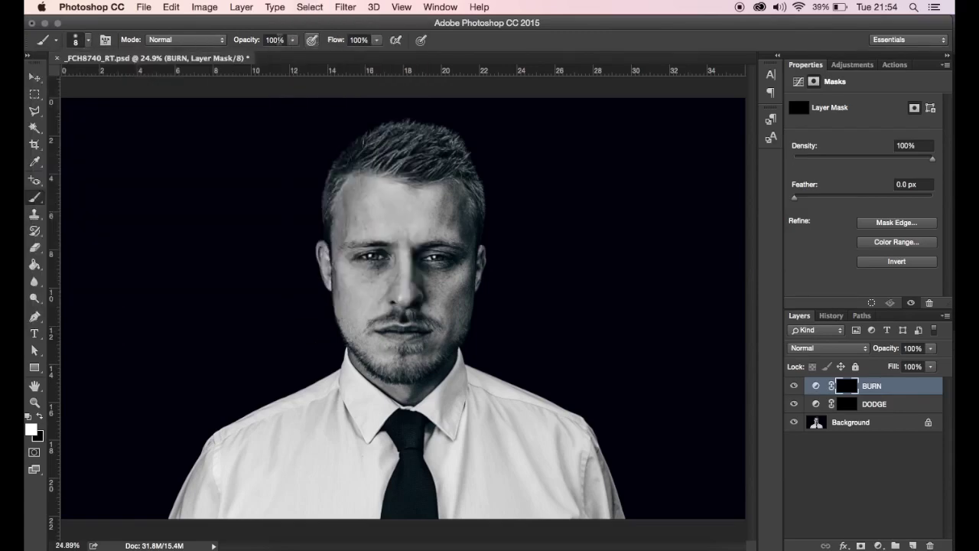
left_click(273, 40)
type("10")
key("Return")
At 100% zoom, paint white into the BURN then DODGE masks with brush sizes from 8 to 50.
key("super+1")
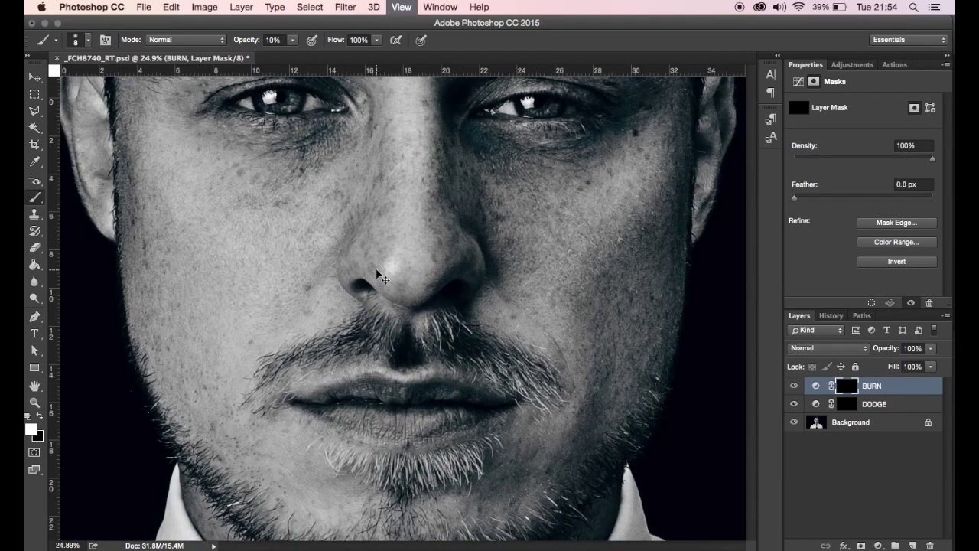
key("bracketright")
key("bracketright")
key("bracketright")
key("bracketright")
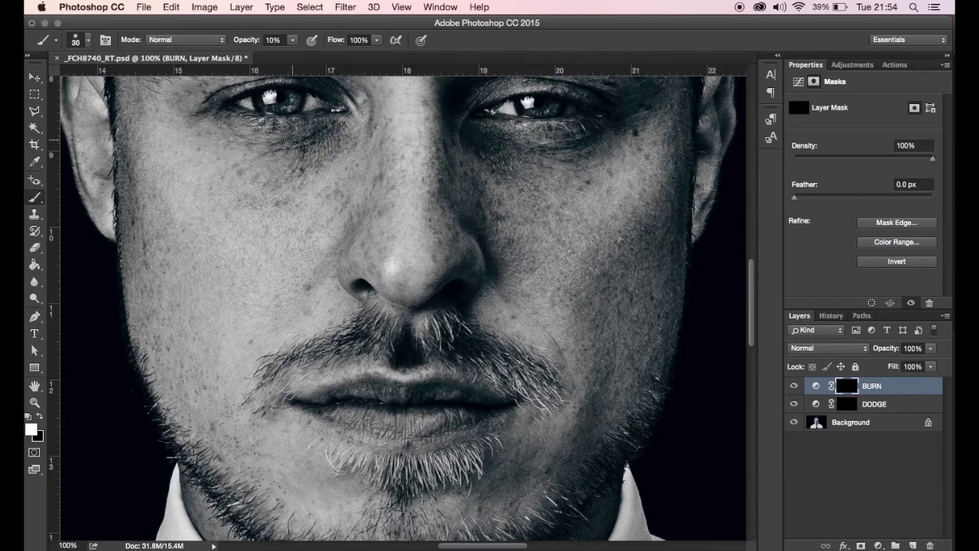
key("bracketright")
key("bracketright")
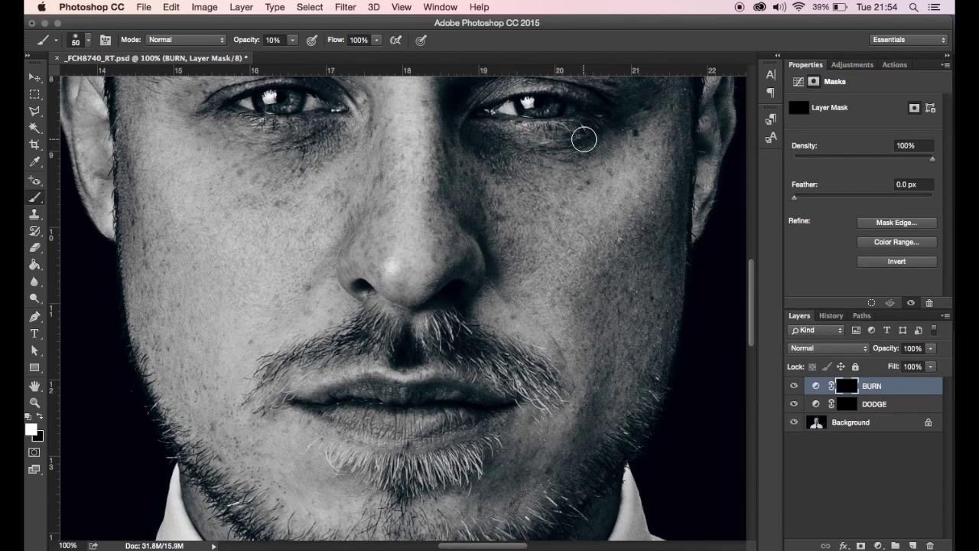
key("bracketleft")
key("bracketleft")
key("bracketleft")
key("bracketleft")
key("bracketleft")
key("bracketleft")
key("bracketleft")
key("bracketleft")
key("bracketright")
key("bracketright")
key("bracketright")
key("bracketright")
key("bracketright")
key("bracketright")
key("bracketright")
key("bracketright")
key("bracketright")
key("bracketright")
key("bracketright")
left_click(847, 403)
key("bracketleft")
key("bracketleft")
key("bracketleft")
key("bracketleft")
key("bracketleft")
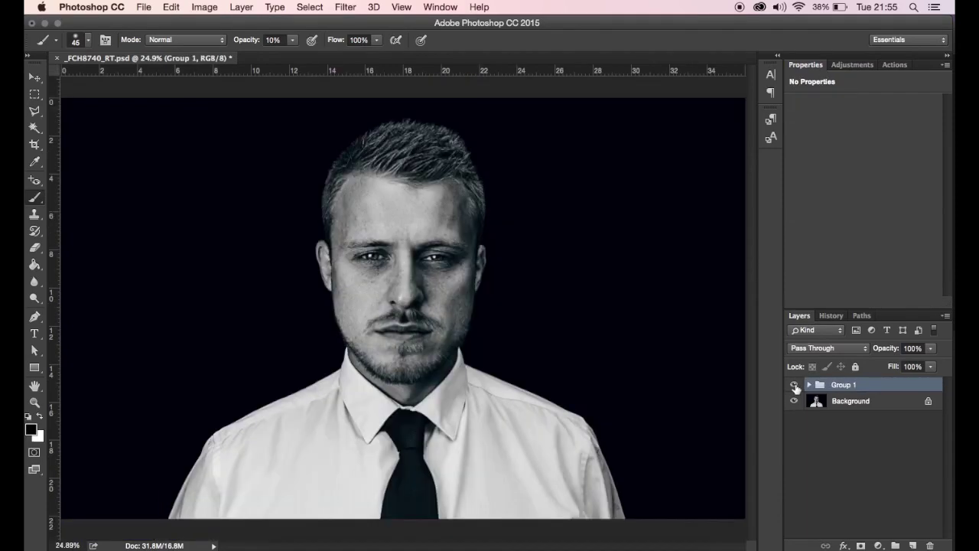
Toggle Group 1's visibility to compare the portrait before and after dodging and burning.
left_click(795, 385)
left_click(795, 386)
left_click(795, 386)
left_click(794, 386)
Delete Group 1 with its BURN and DODGE curves, leaving only the Background layer.
key("BackSpace")
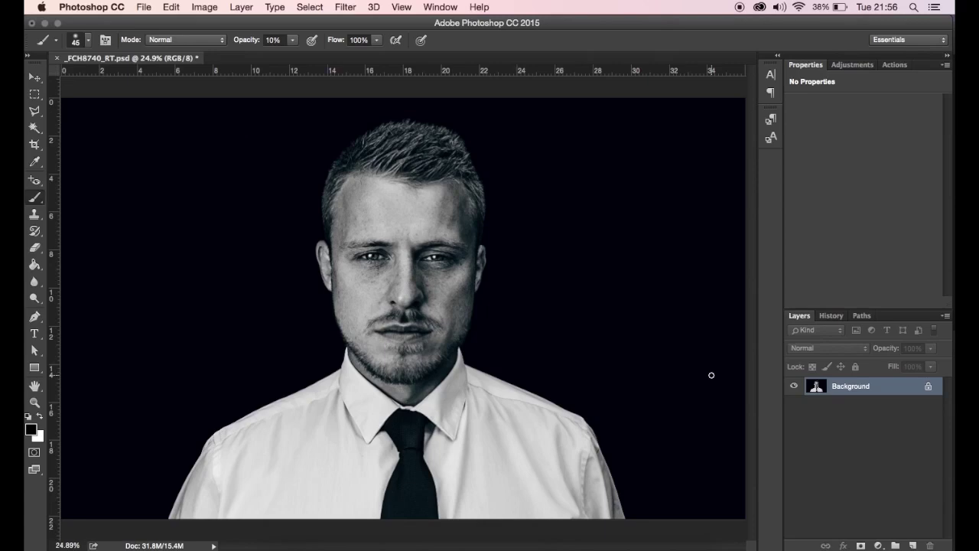